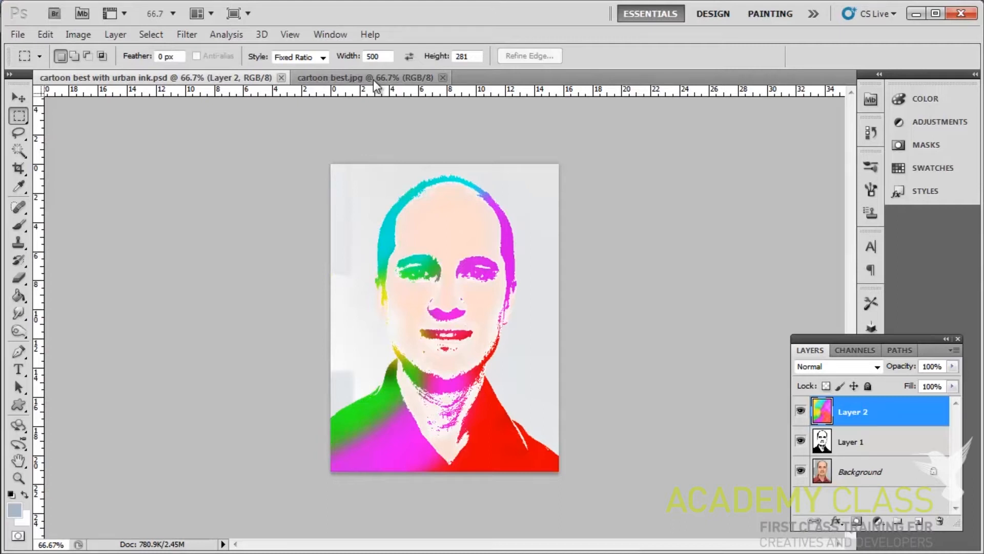
# In cartoon best.jpg, duplicate the Background layer and apply a Threshold adjustment at level 149 to the copy.
pyautogui.click(373, 79)
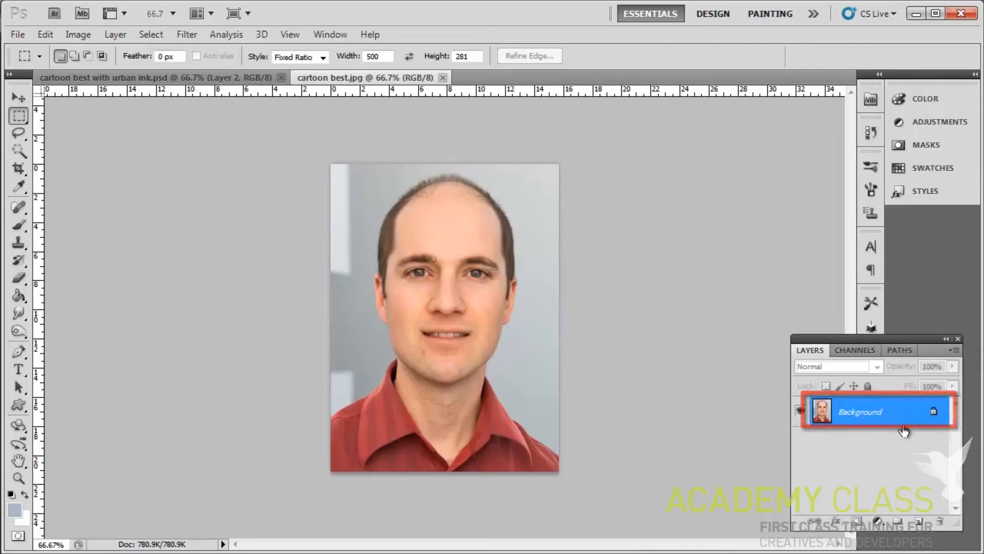
pyautogui.hotkey('ctrl', 'j')
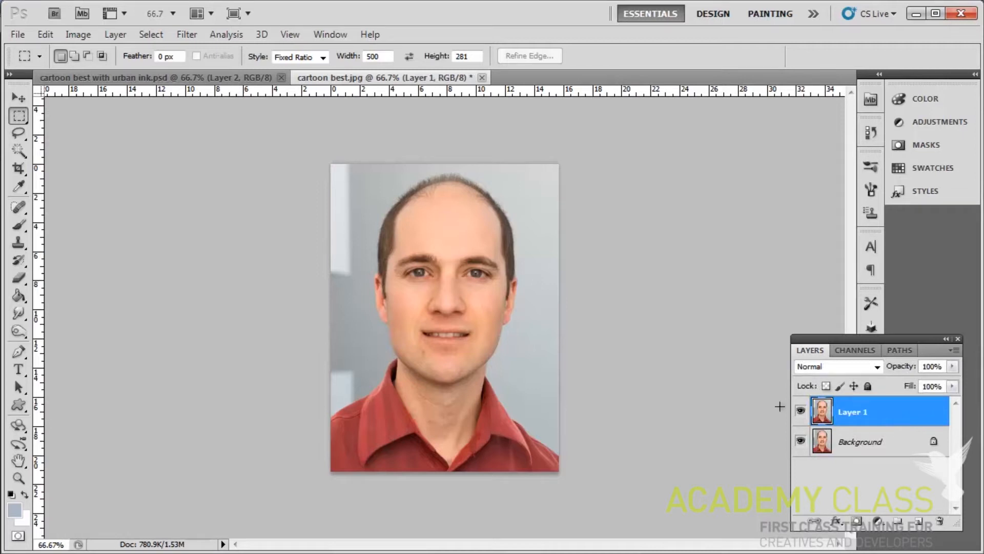
pyautogui.click(78, 35)
pyautogui.moveTo(121, 75)
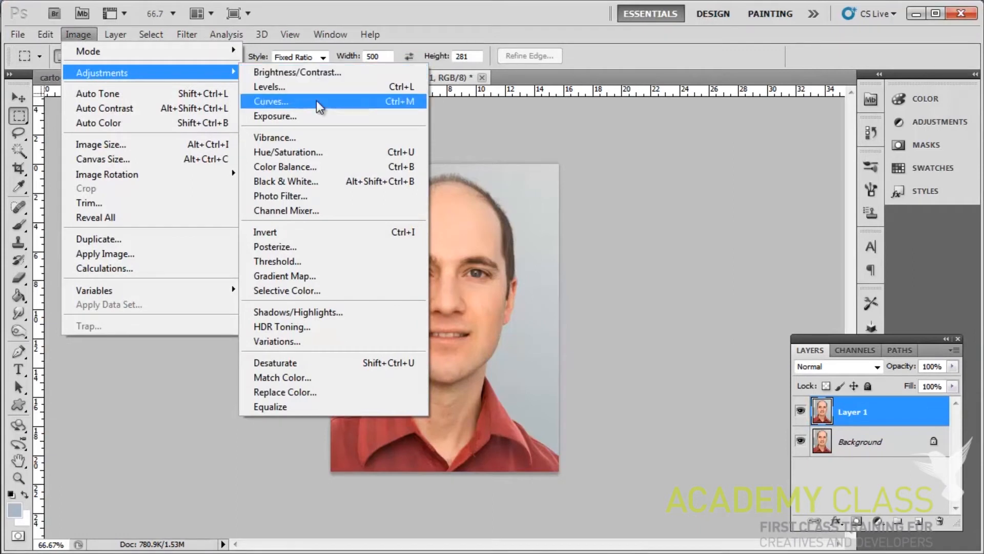
pyautogui.click(319, 261)
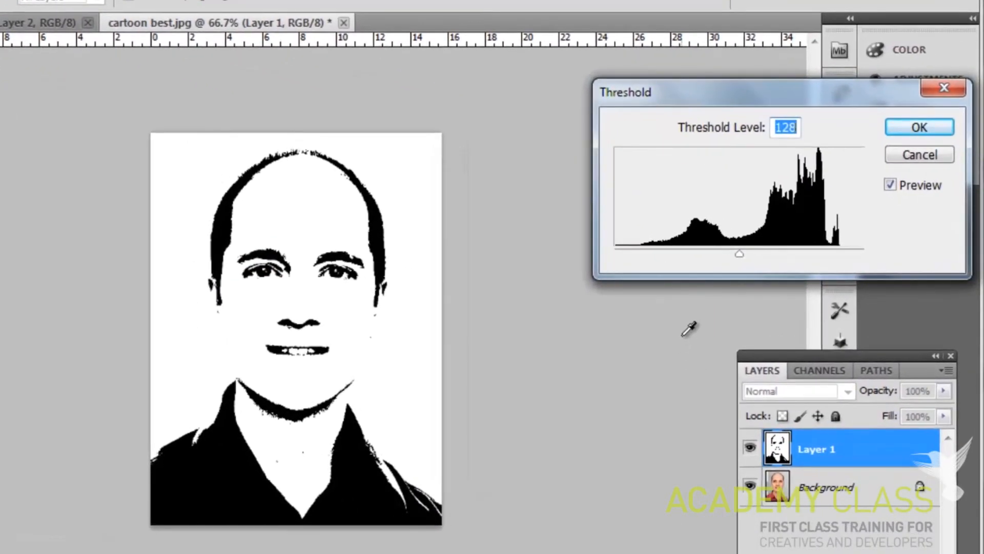
pyautogui.moveTo(741, 259)
pyautogui.mouseDown()
pyautogui.moveTo(794, 255)
pyautogui.moveTo(760, 253)
pyautogui.mouseUp()
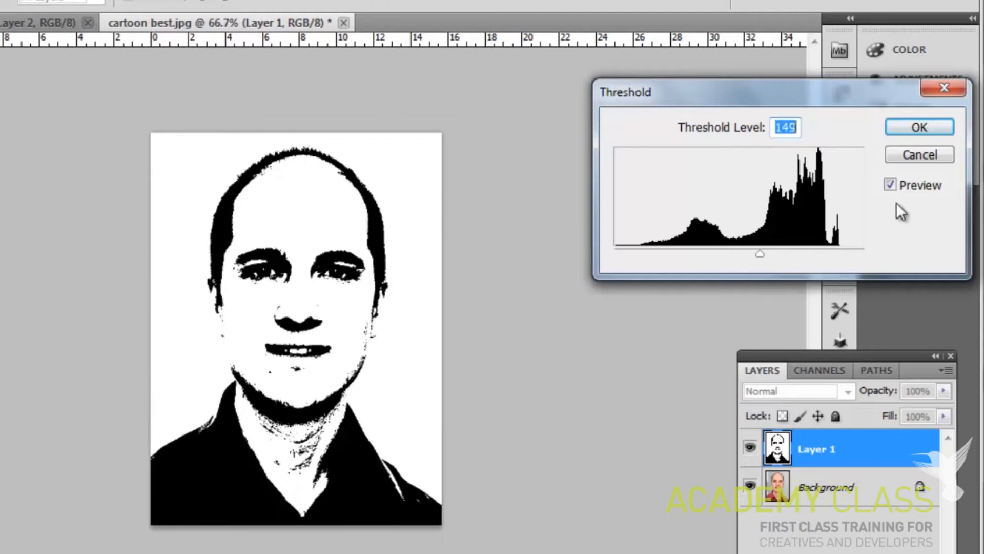
pyautogui.click(907, 123)
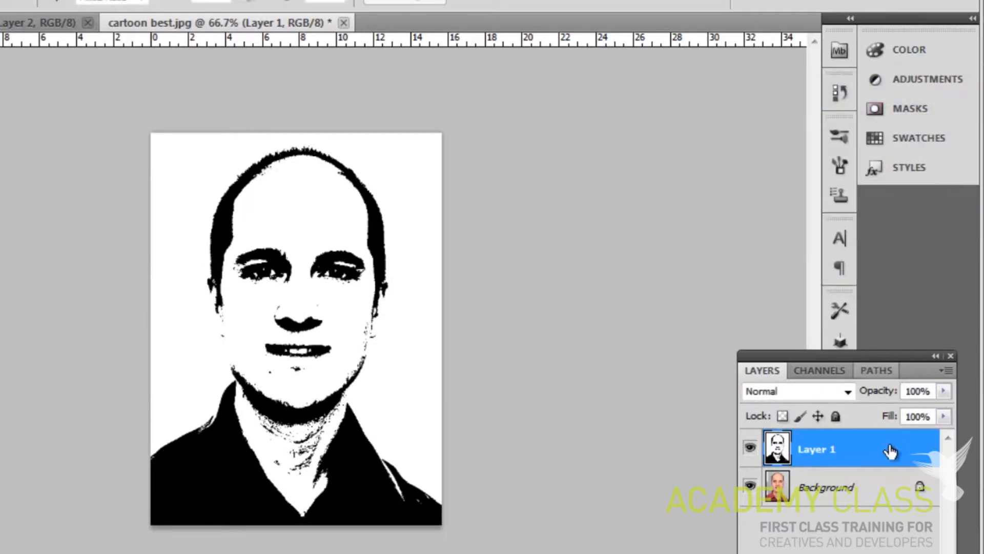
# In Layer 1's blending options, split the Underlying Layer white slider to 130 / 255.
pyautogui.doubleClick(863, 458)
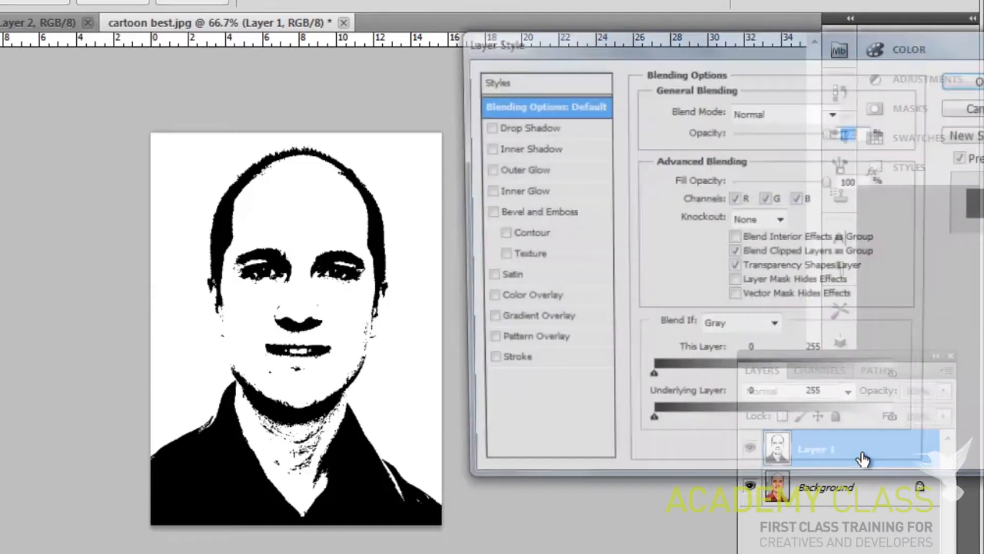
pyautogui.moveTo(888, 48); pyautogui.dragTo(814, 44)
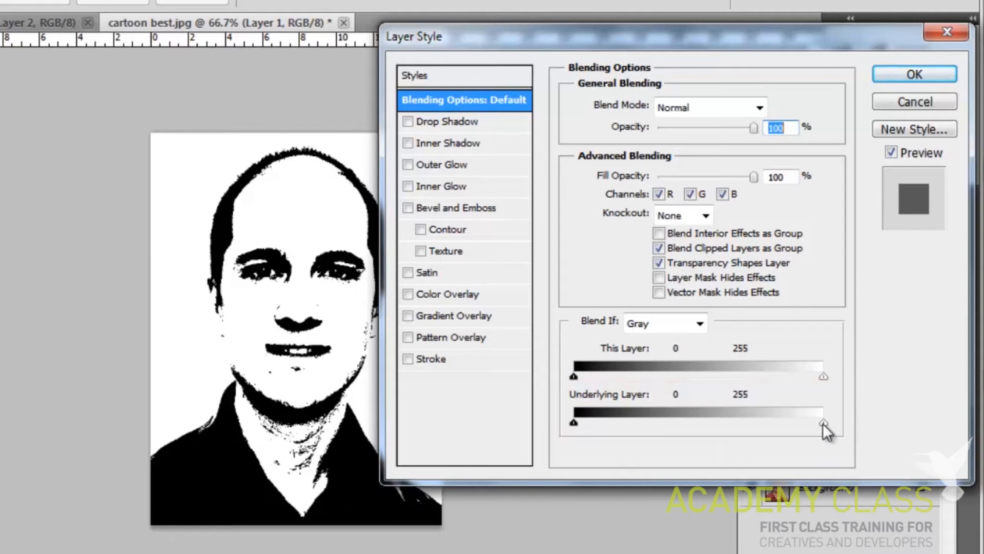
pyautogui.keyDown('alt'); pyautogui.moveTo(822, 423); pyautogui.dragTo(659, 432); pyautogui.keyUp('alt')
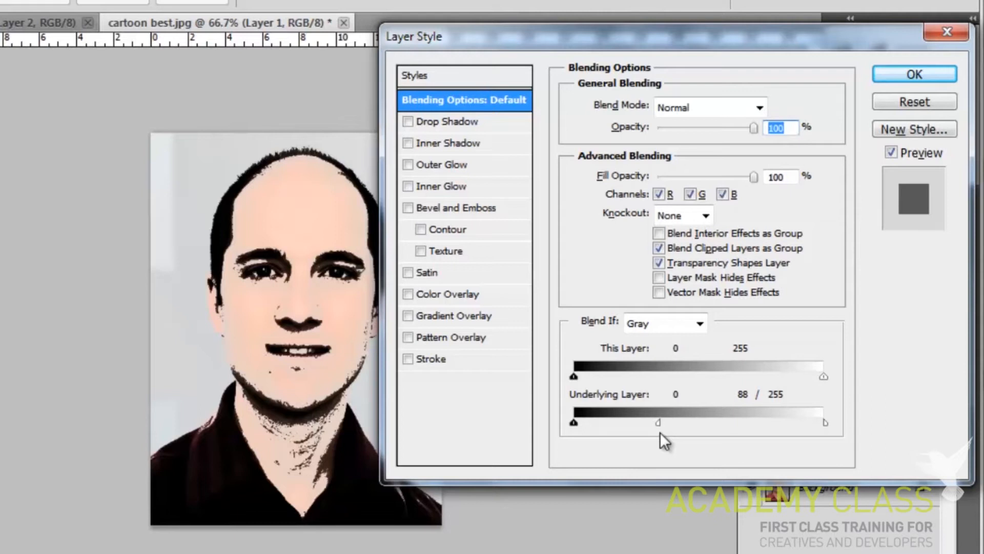
pyautogui.moveTo(660, 432); pyautogui.dragTo(701, 418)
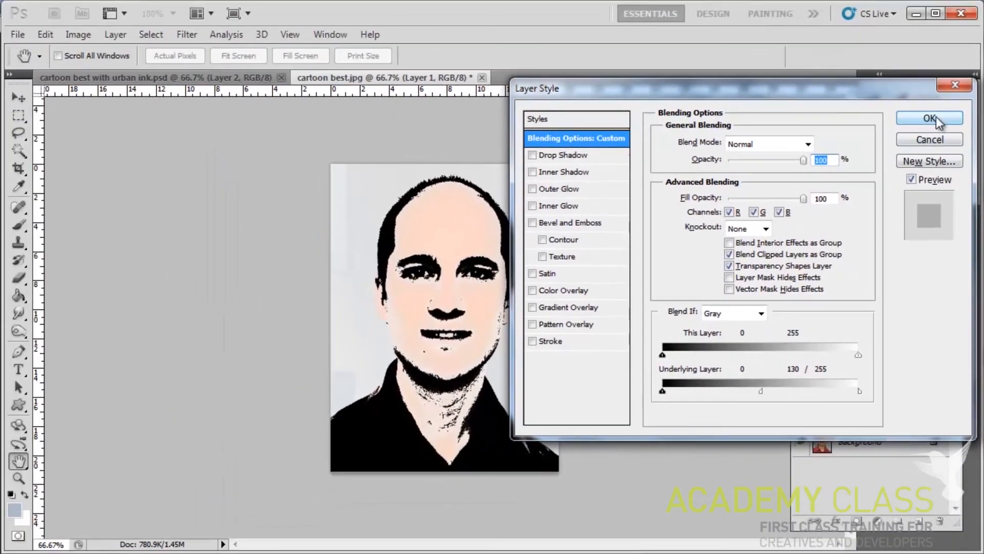
pyautogui.click(923, 74)
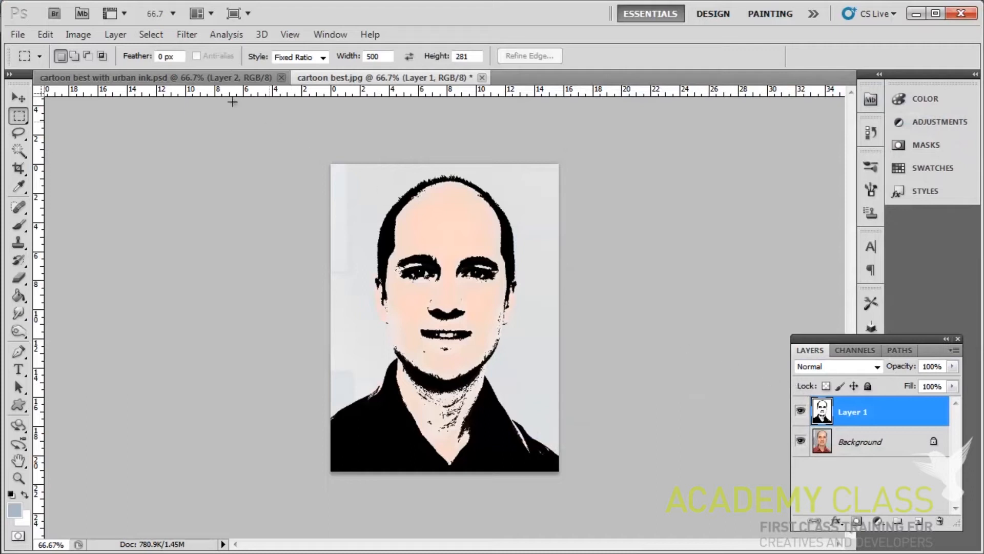
# Create a new empty layer above Layer 1 with the default name and settings.
pyautogui.click(115, 35)
pyautogui.moveTo(281, 45)
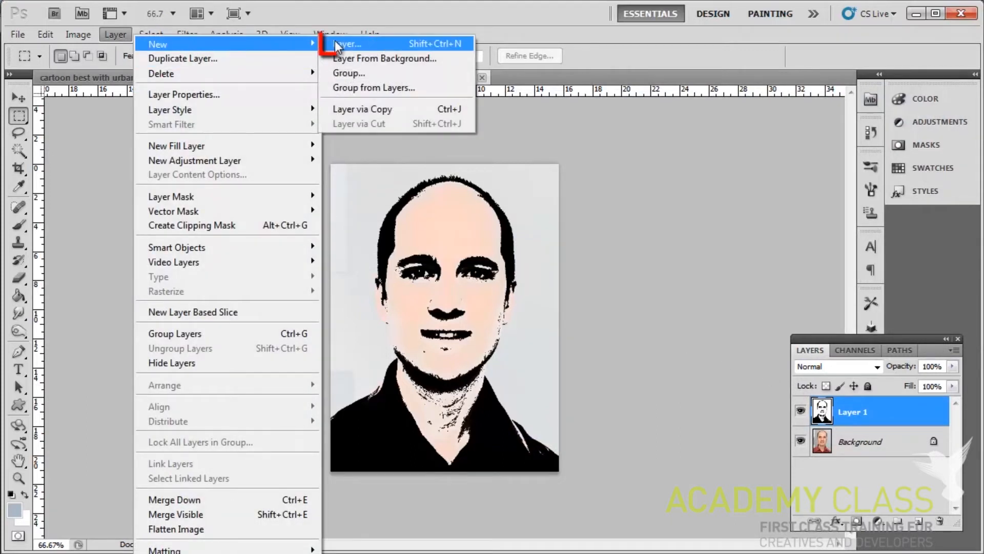
pyautogui.click(374, 42)
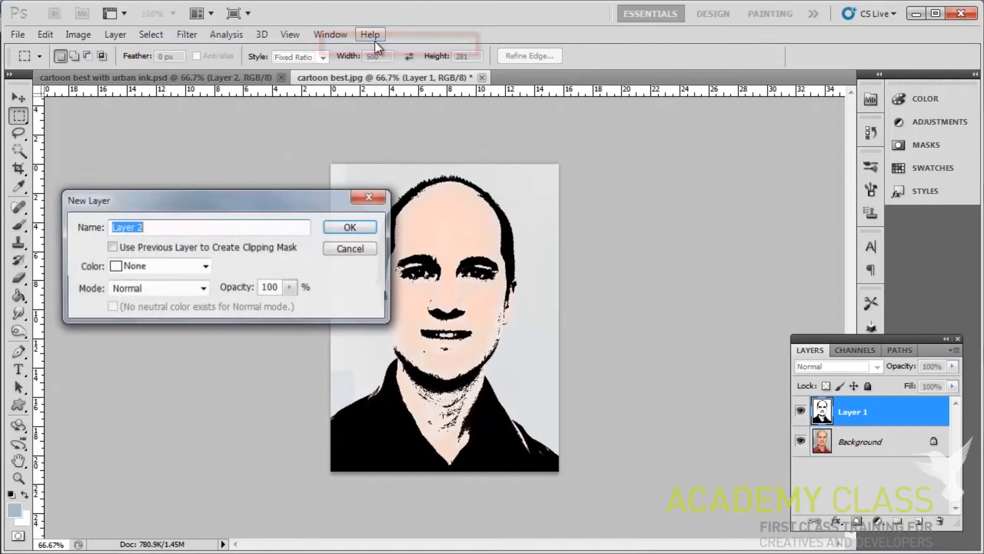
pyautogui.click(354, 227)
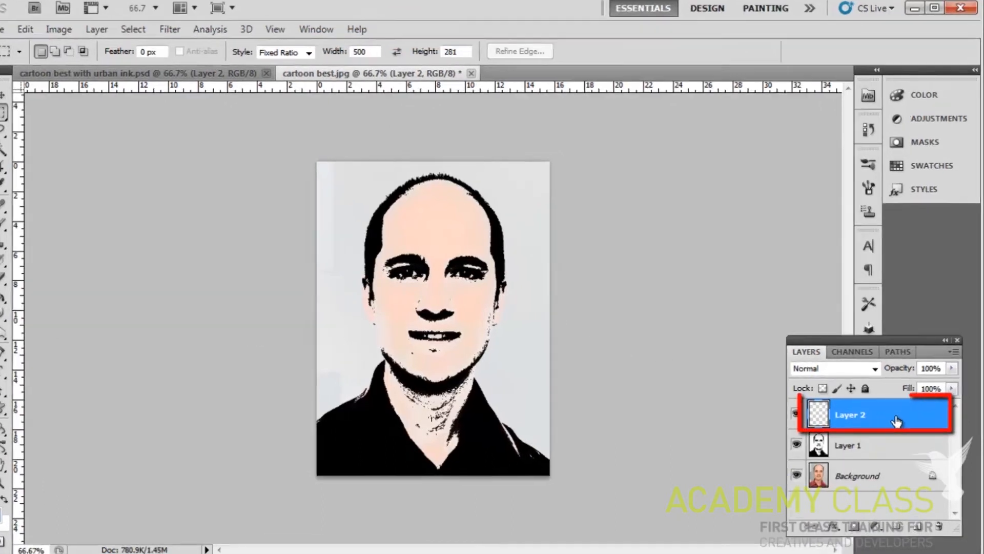
# In Layer 2's blending options, split the Underlying Layer white slider to 121 / 255.
pyautogui.doubleClick(896, 421)
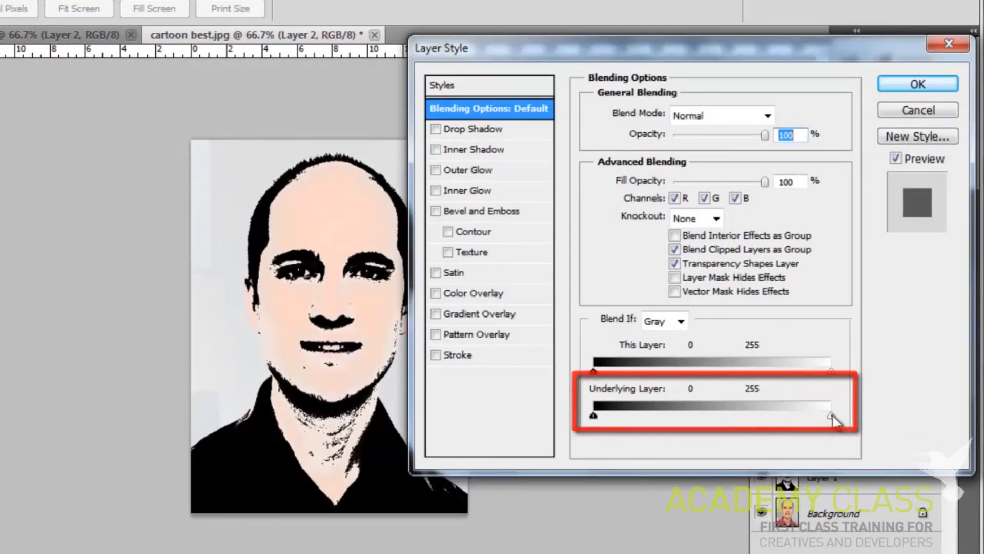
pyautogui.press('alt')
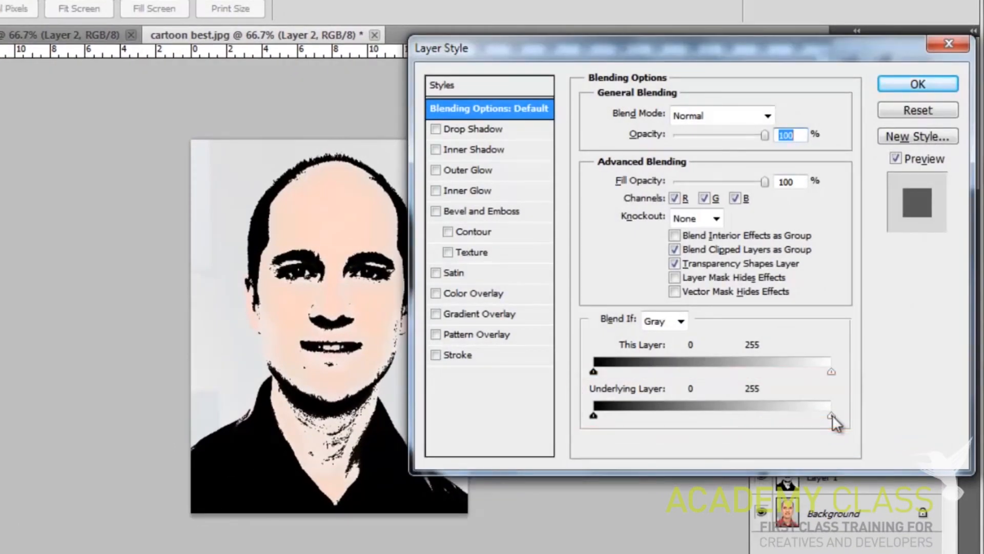
pyautogui.moveTo(832, 414); pyautogui.dragTo(717, 424)
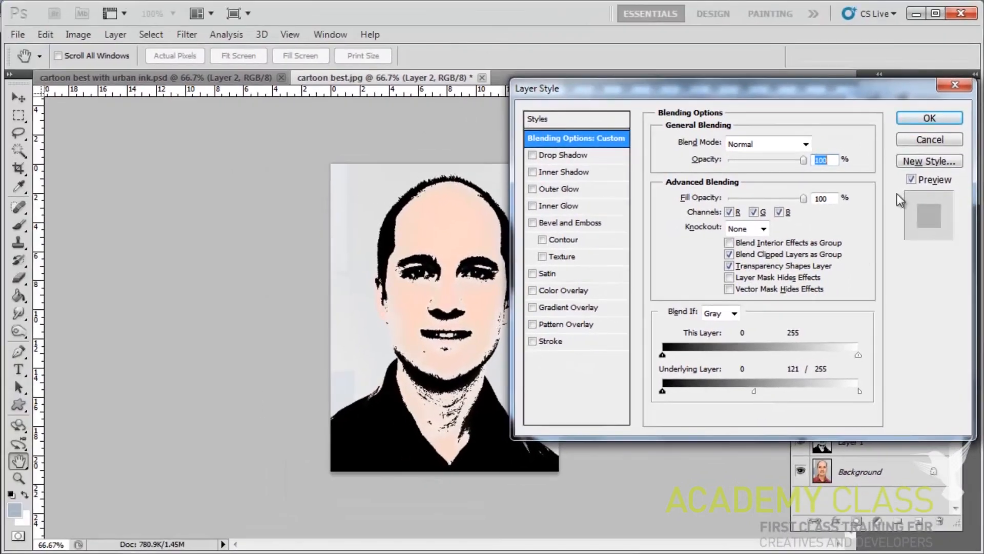
pyautogui.click(929, 118)
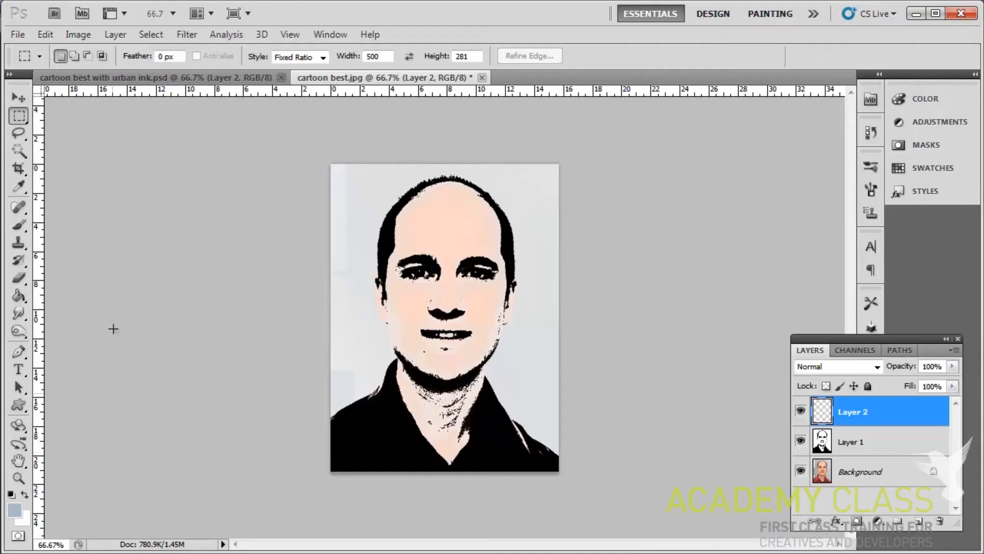
# Paint cyan (#4effe8) on Layer 2 over the portrait's upper-left area and hair with a 97 px brush.
pyautogui.click(19, 226)
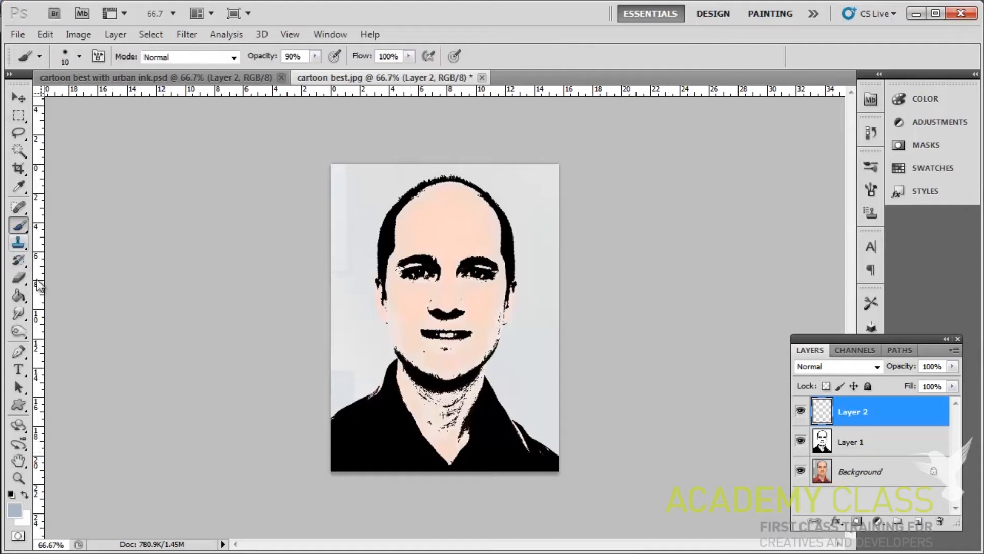
pyautogui.click(14, 510)
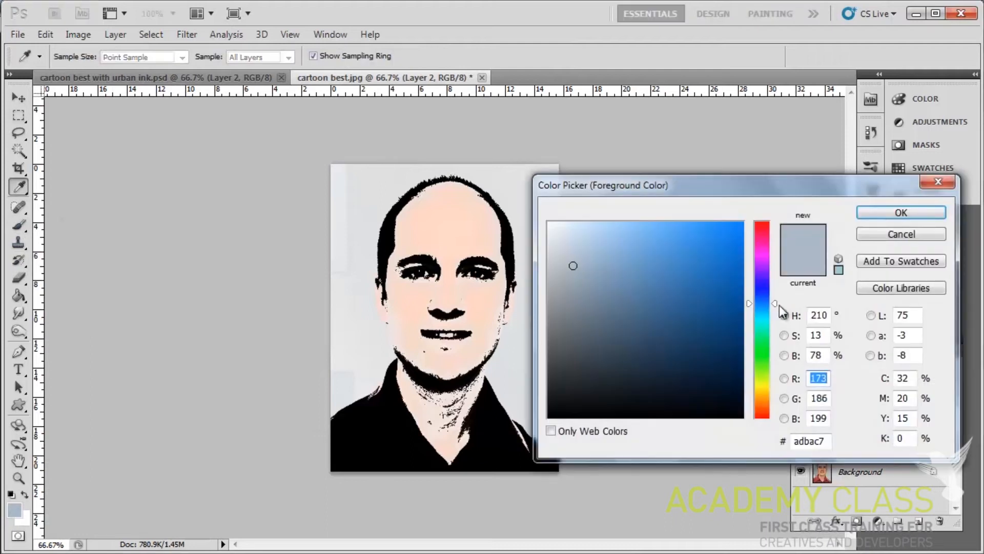
pyautogui.click(762, 324)
pyautogui.moveTo(645, 268); pyautogui.dragTo(684, 172)
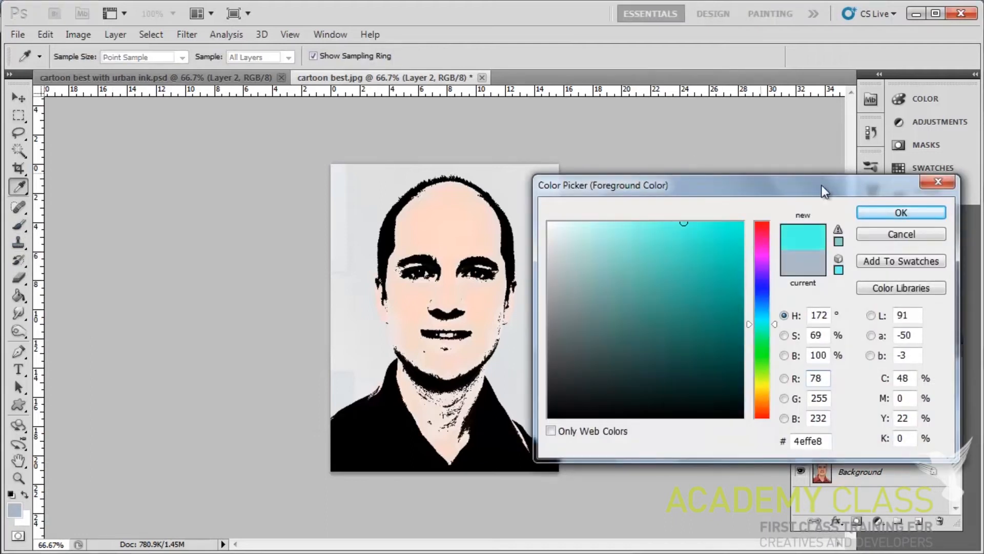
pyautogui.click(881, 209)
pyautogui.rightClick(425, 213)
pyautogui.click(513, 242)
pyautogui.moveTo(381, 175)
pyautogui.mouseDown()
pyautogui.moveTo(338, 182)
pyautogui.moveTo(330, 217)
pyautogui.moveTo(412, 179)
pyautogui.moveTo(361, 236)
pyautogui.moveTo(384, 238)
pyautogui.moveTo(446, 198)
pyautogui.moveTo(393, 223)
pyautogui.moveTo(358, 287)
pyautogui.moveTo(423, 208)
pyautogui.moveTo(374, 248)
pyautogui.moveTo(337, 332)
pyautogui.moveTo(404, 300)
pyautogui.moveTo(336, 339)
pyautogui.moveTo(349, 239)
pyautogui.mouseUp()
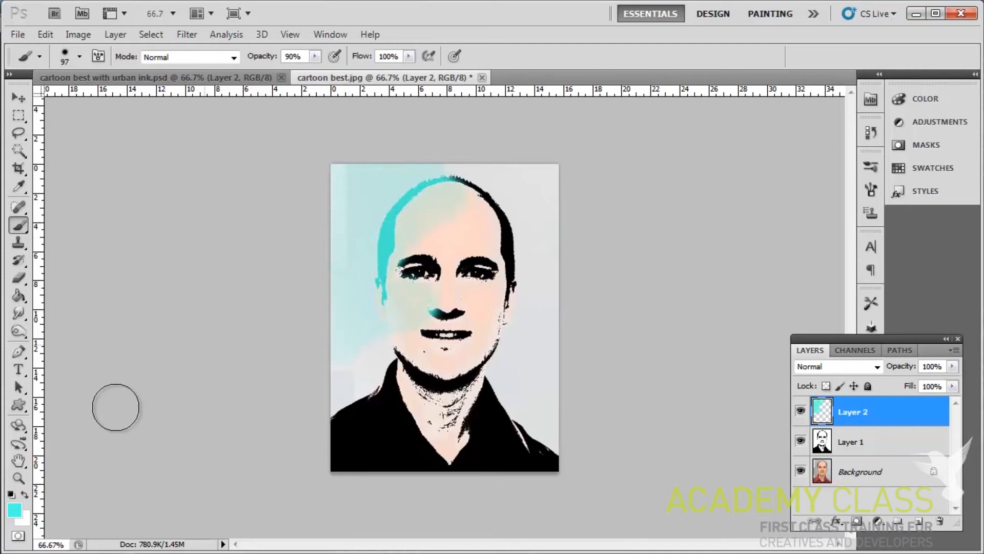
# Paint red (#c20000) over the portrait's upper-right hair and eye, and compare the image with cartoon best with urban ink.psd.
pyautogui.click(13, 517)
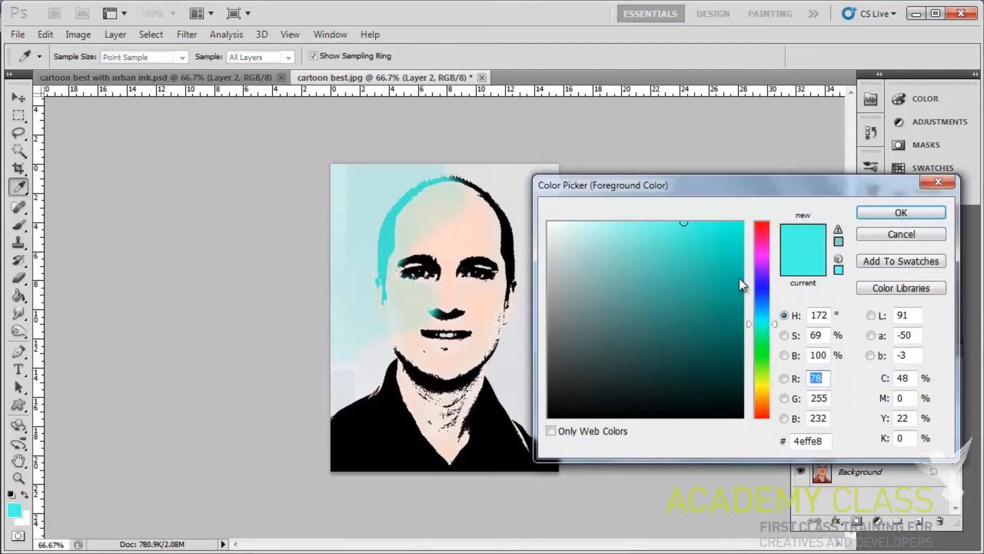
pyautogui.moveTo(777, 331); pyautogui.dragTo(773, 222)
pyautogui.moveTo(744, 287); pyautogui.dragTo(743, 269)
pyautogui.click(885, 214)
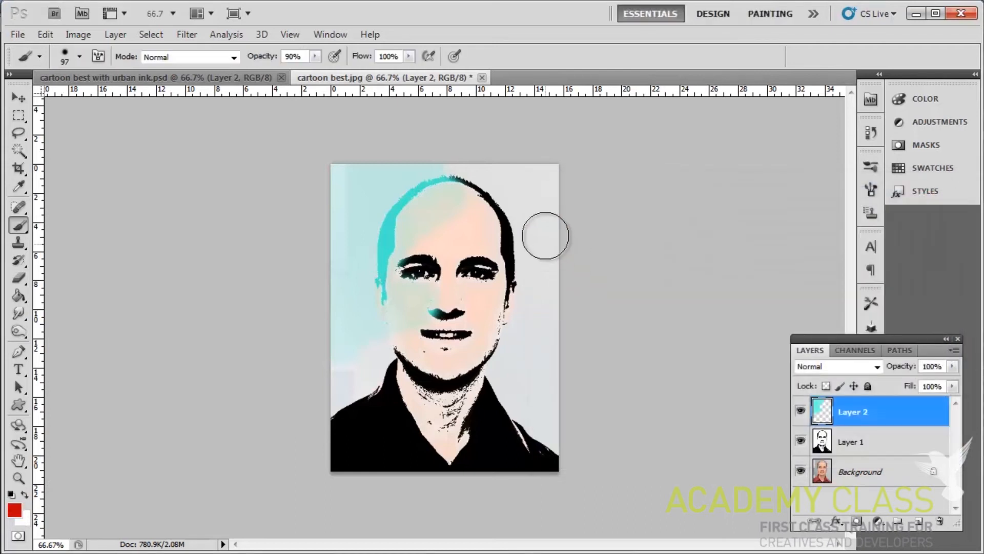
pyautogui.moveTo(547, 183)
pyautogui.mouseDown()
pyautogui.moveTo(472, 209)
pyautogui.moveTo(484, 247)
pyautogui.moveTo(574, 236)
pyautogui.moveTo(517, 176)
pyautogui.moveTo(469, 231)
pyautogui.moveTo(510, 275)
pyautogui.mouseUp()
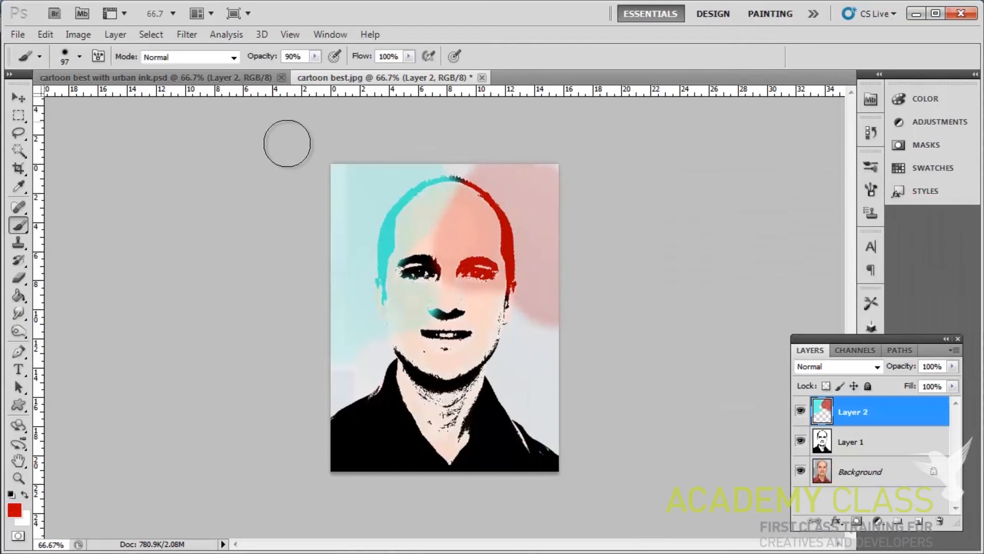
pyautogui.click(204, 76)
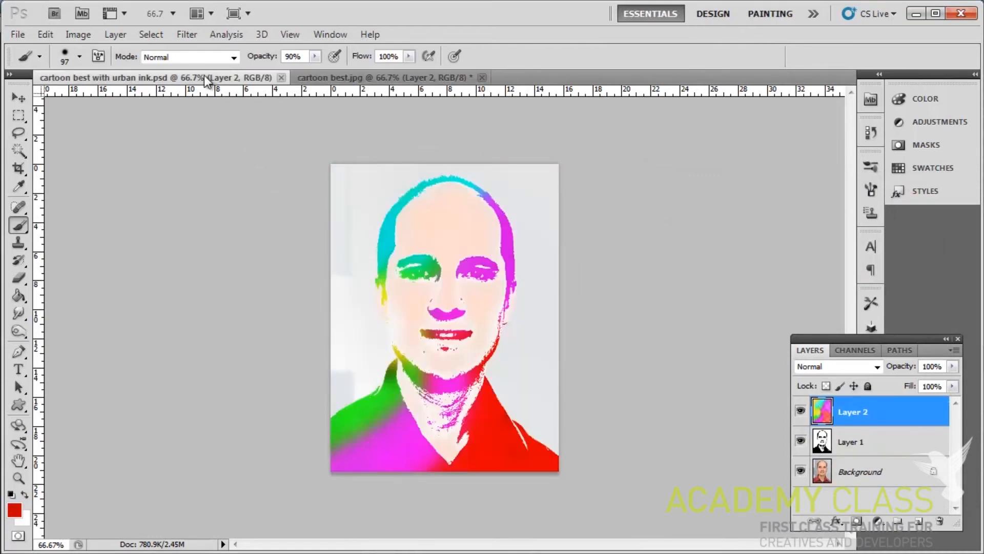
pyautogui.click(343, 79)
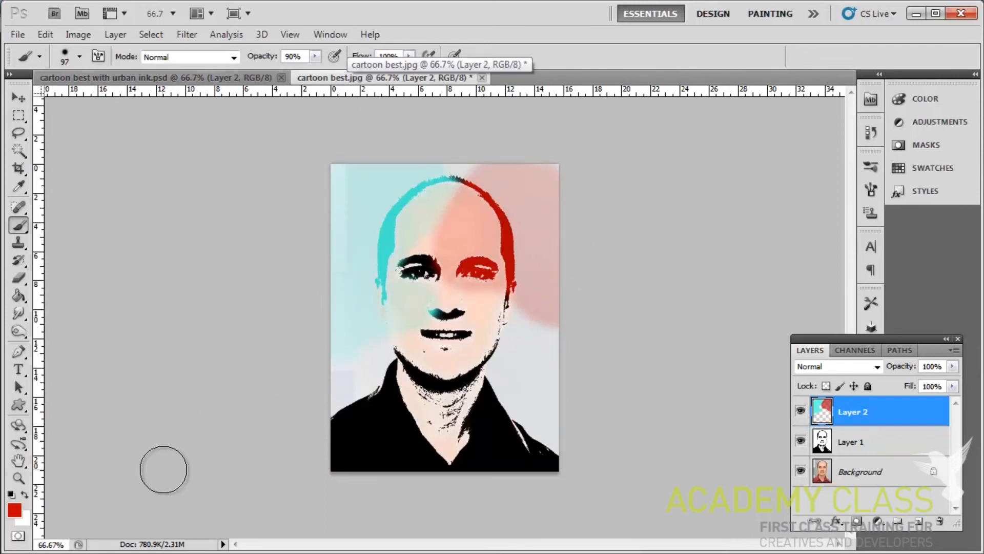
# Paint bright green (#54ec30) over the right-hand eye, nose, mouth and lower-right edge down to the shoulder.
pyautogui.click(14, 511)
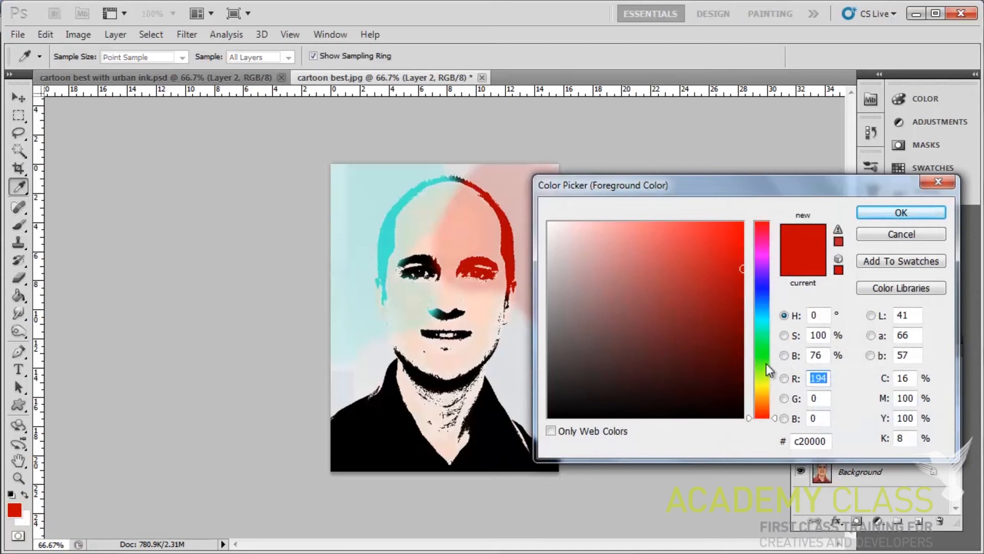
pyautogui.click(766, 359)
pyautogui.click(704, 237)
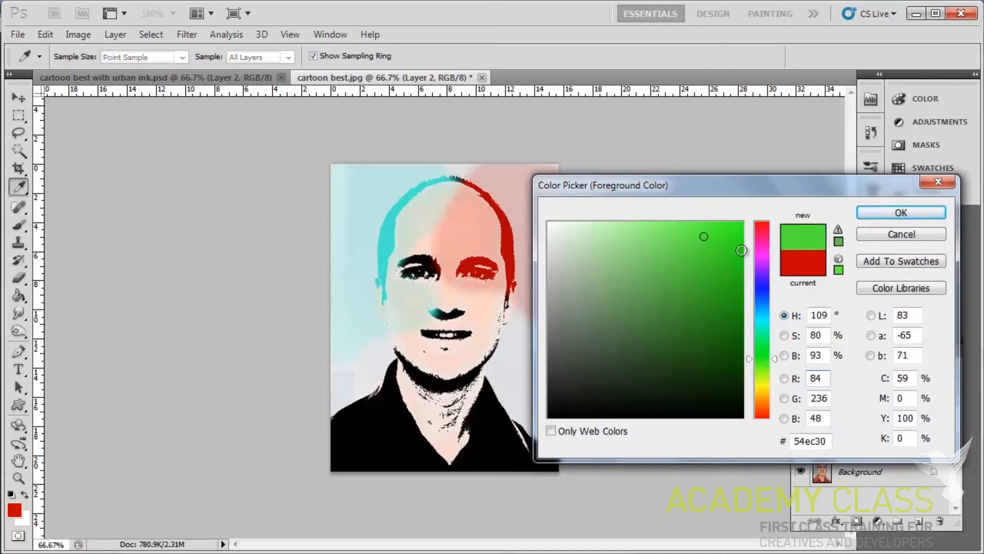
pyautogui.click(901, 212)
pyautogui.press('b')
pyautogui.moveTo(545, 325)
pyautogui.mouseDown()
pyautogui.moveTo(500, 307)
pyautogui.moveTo(485, 254)
pyautogui.moveTo(459, 309)
pyautogui.moveTo(503, 349)
pyautogui.moveTo(417, 287)
pyautogui.moveTo(487, 343)
pyautogui.moveTo(551, 362)
pyautogui.moveTo(505, 330)
pyautogui.moveTo(576, 368)
pyautogui.moveTo(548, 374)
pyautogui.moveTo(550, 501)
pyautogui.mouseUp()
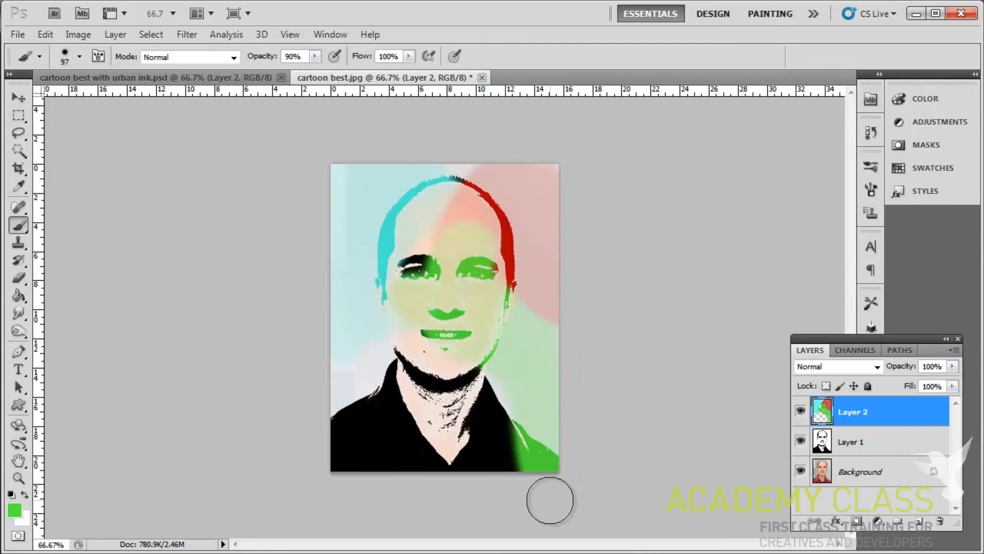
# Paint magenta over the shirt, neck, chin, mouth, left-hand eye and top of the hair on Layer 2.
pyautogui.click(14, 510)
pyautogui.click(762, 251)
pyautogui.click(743, 222)
pyautogui.click(868, 213)
pyautogui.press('b')
pyautogui.moveTo(410, 329)
pyautogui.mouseDown()
pyautogui.moveTo(507, 436)
pyautogui.moveTo(359, 420)
pyautogui.moveTo(397, 455)
pyautogui.moveTo(403, 424)
pyautogui.mouseUp()
pyautogui.moveTo(410, 267); pyautogui.dragTo(428, 267)
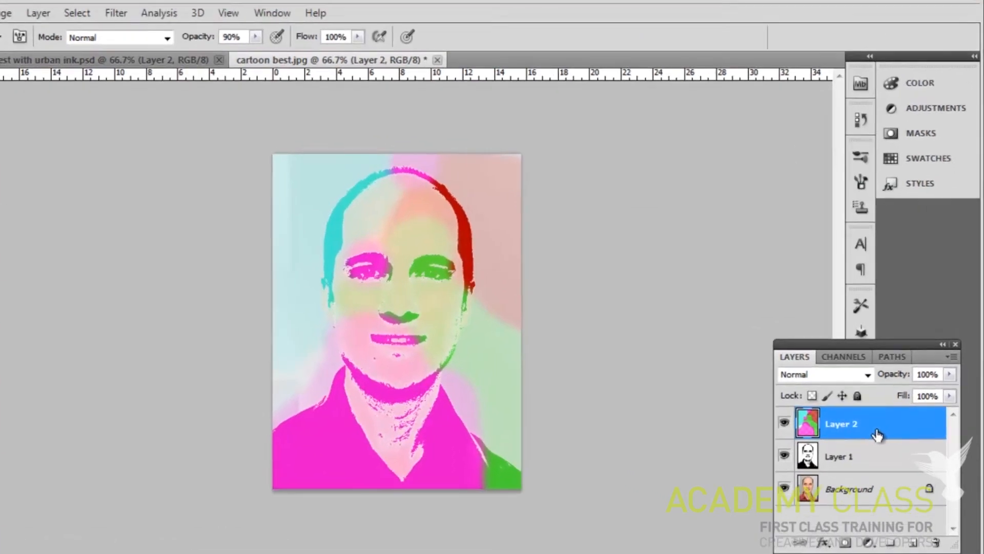
# In Layer 2's blending options, move the split Underlying Layer white slider to 8 / 255.
pyautogui.doubleClick(902, 411)
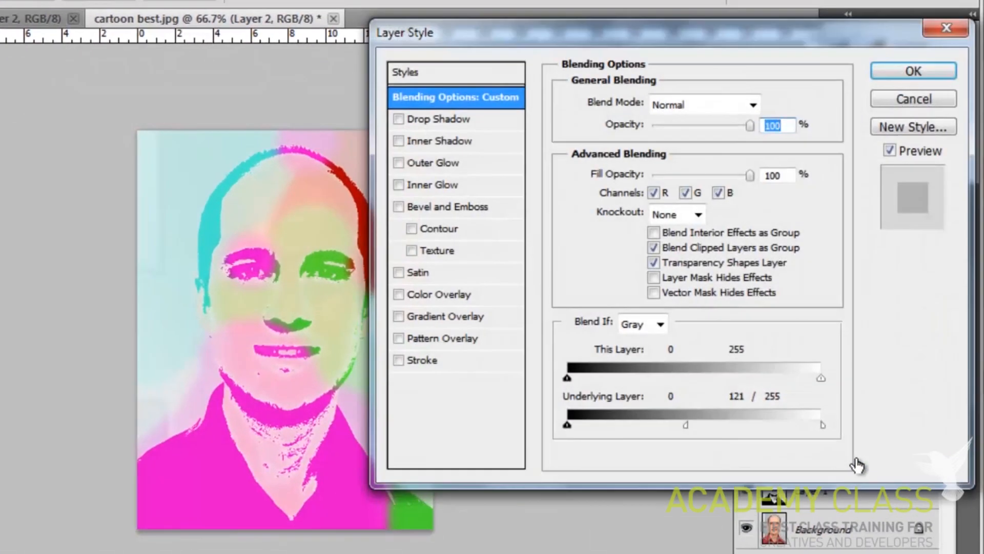
pyautogui.press('alt')
pyautogui.moveTo(686, 424); pyautogui.dragTo(746, 424)
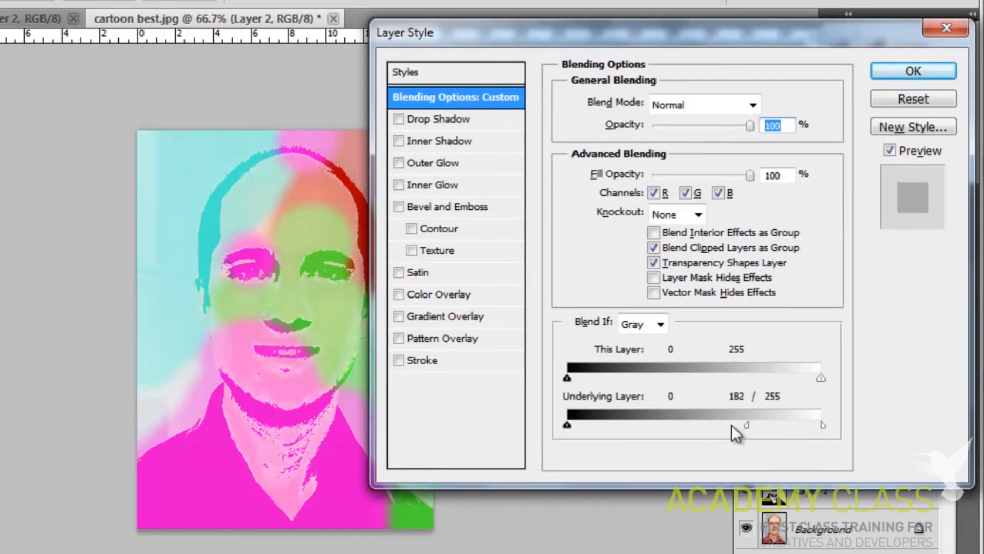
pyautogui.moveTo(610, 428); pyautogui.dragTo(575, 426)
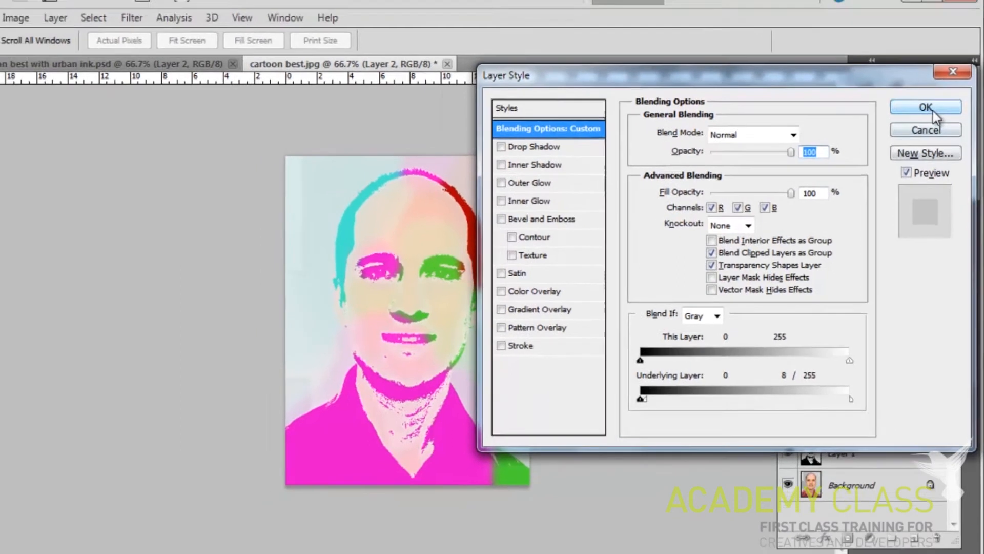
pyautogui.click(913, 70)
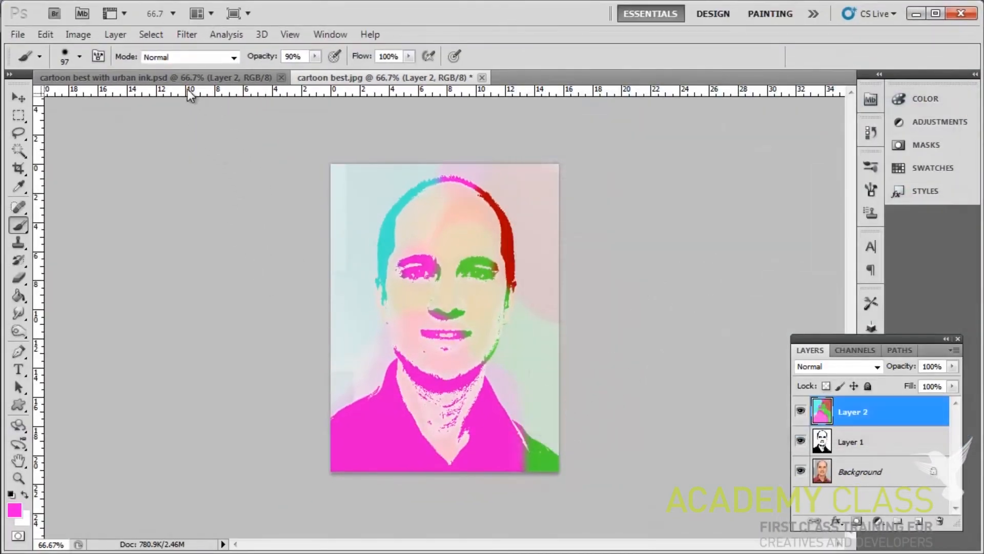
# Compare the painted cartoon best.jpg with the finished example, cartoon best with urban ink.psd.
pyautogui.click(177, 76)
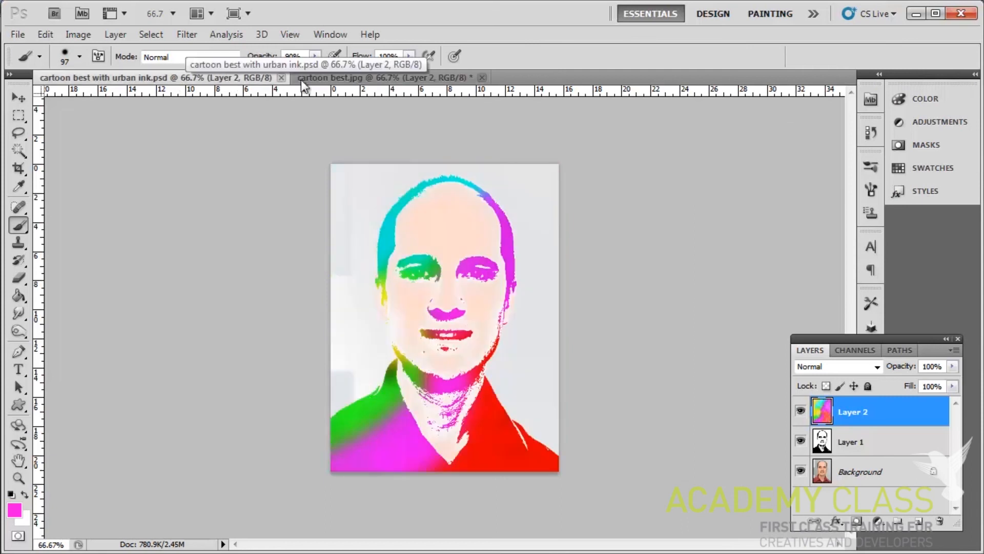
pyautogui.click(325, 77)
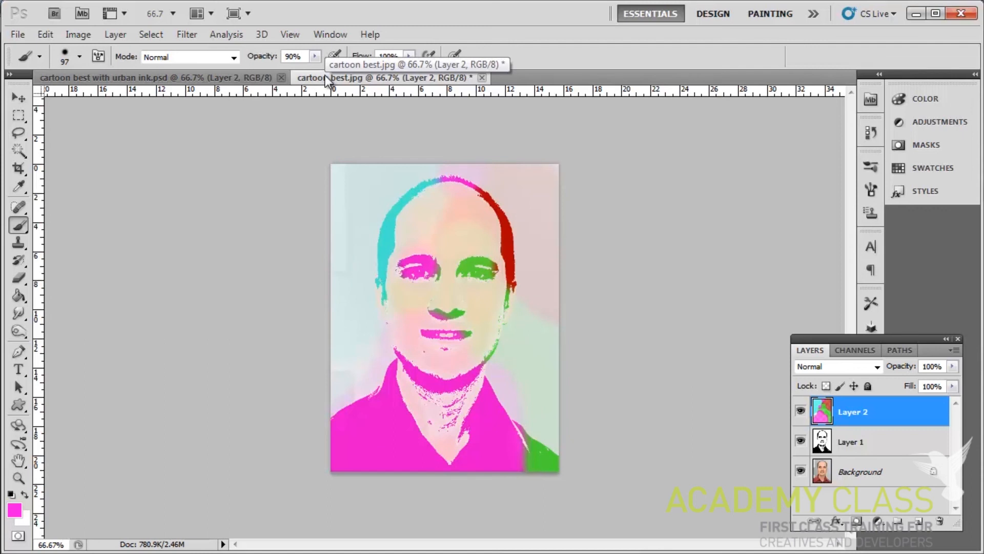
pyautogui.click(238, 76)
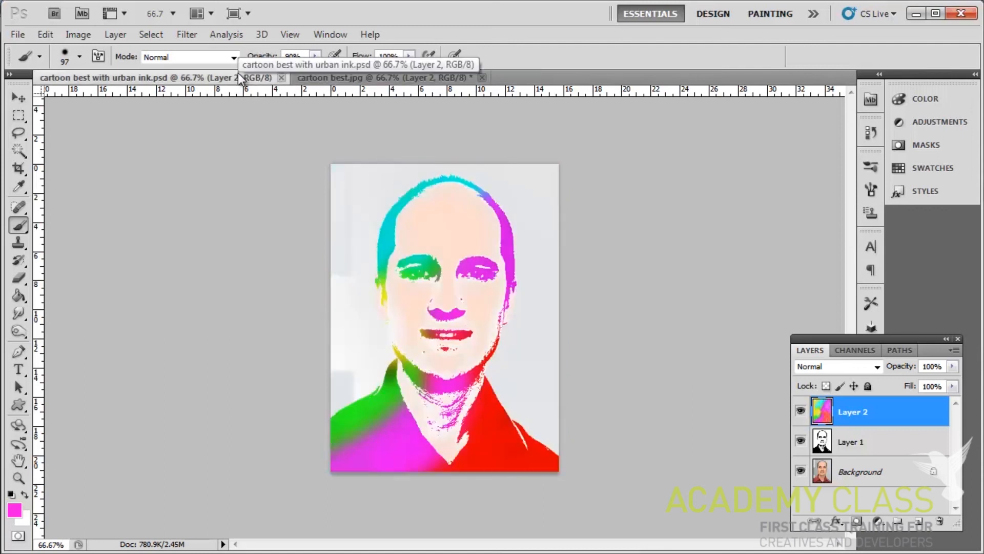